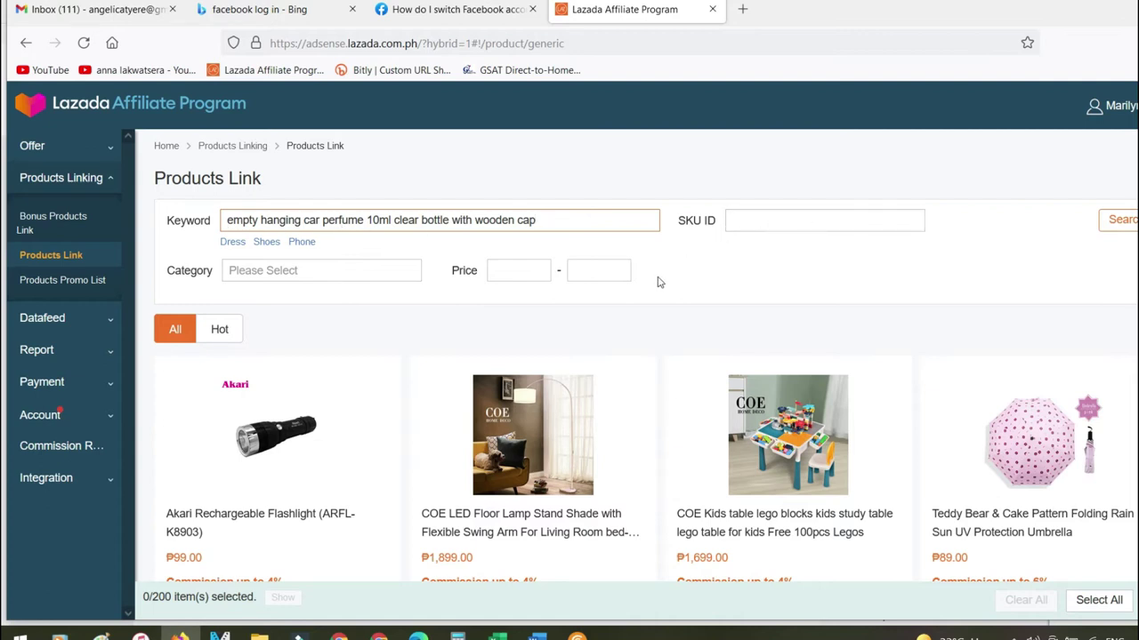
Search the product links for "empty hanging car perfume 10ml clear bottle with wooden cap" and request a link for the ₱15.00 item
{"action": "left_click", "coordinate": [1122, 221]}
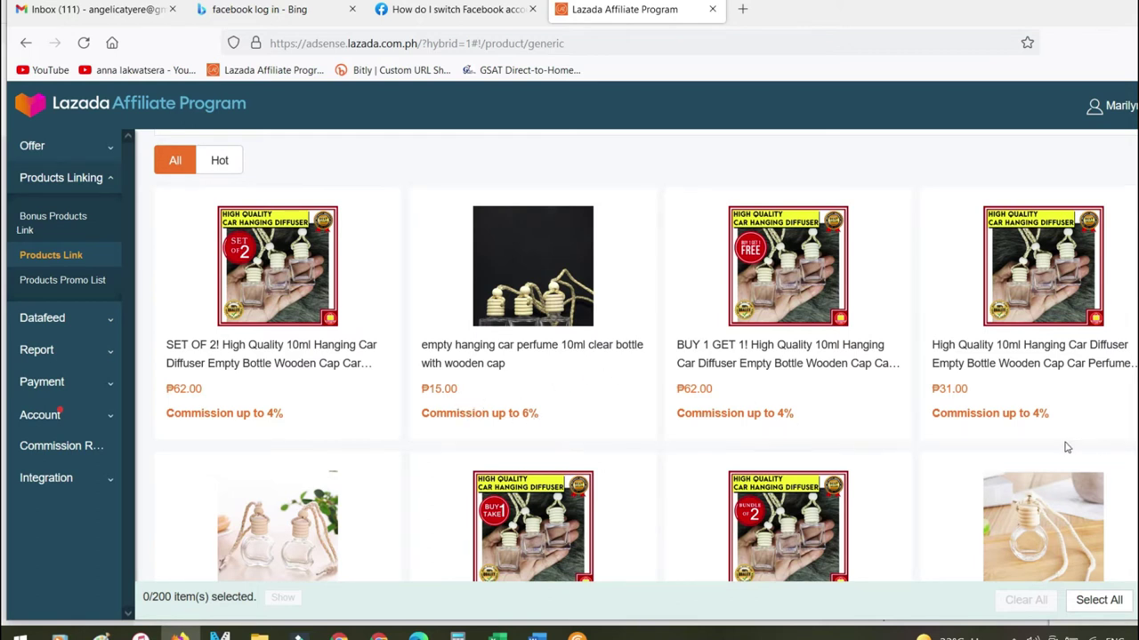
{"action": "scroll", "coordinate": [302, 440], "scroll_direction": "down", "scroll_amount": 1}
{"action": "scroll", "coordinate": [347, 442], "scroll_direction": "down", "scroll_amount": 1}
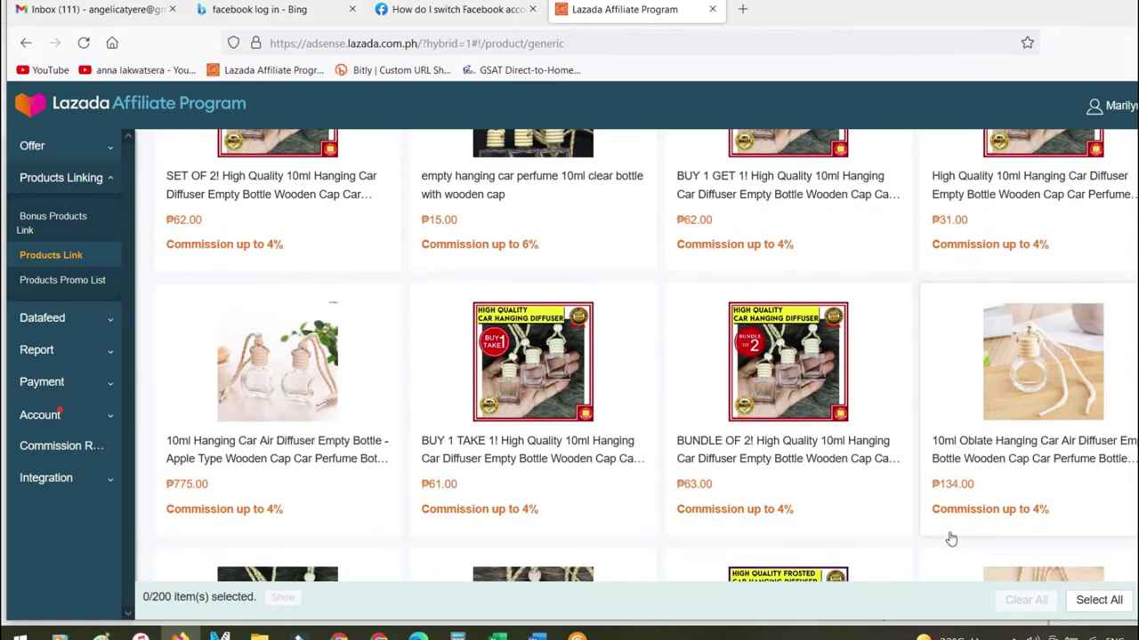
{"action": "scroll", "coordinate": [433, 459], "scroll_direction": "up", "scroll_amount": 3}
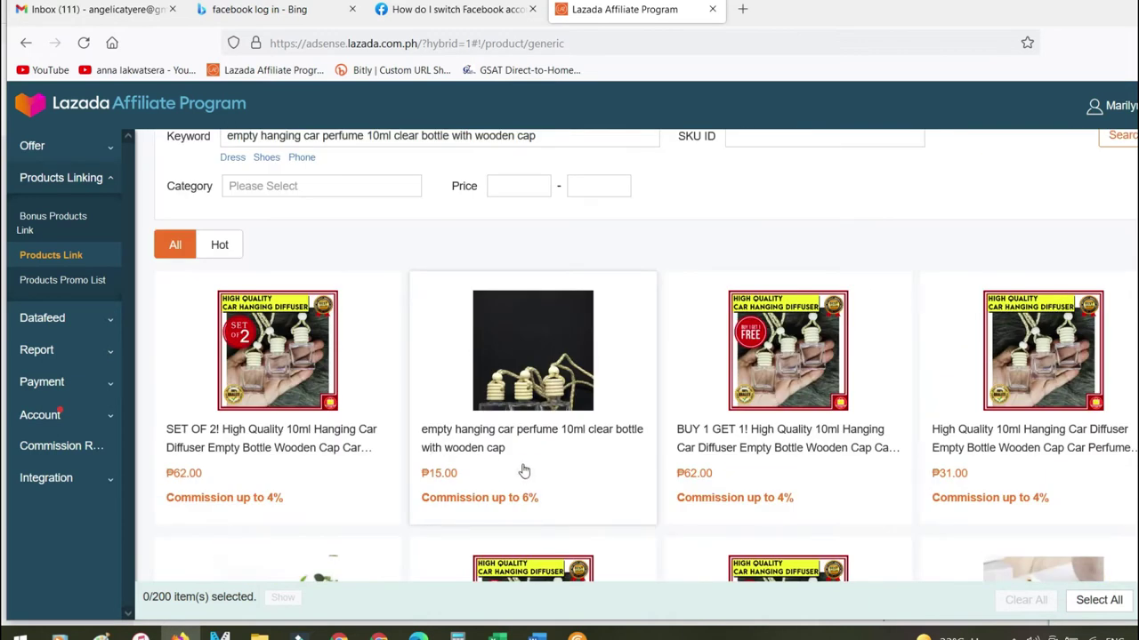
{"action": "left_click", "coordinate": [561, 333]}
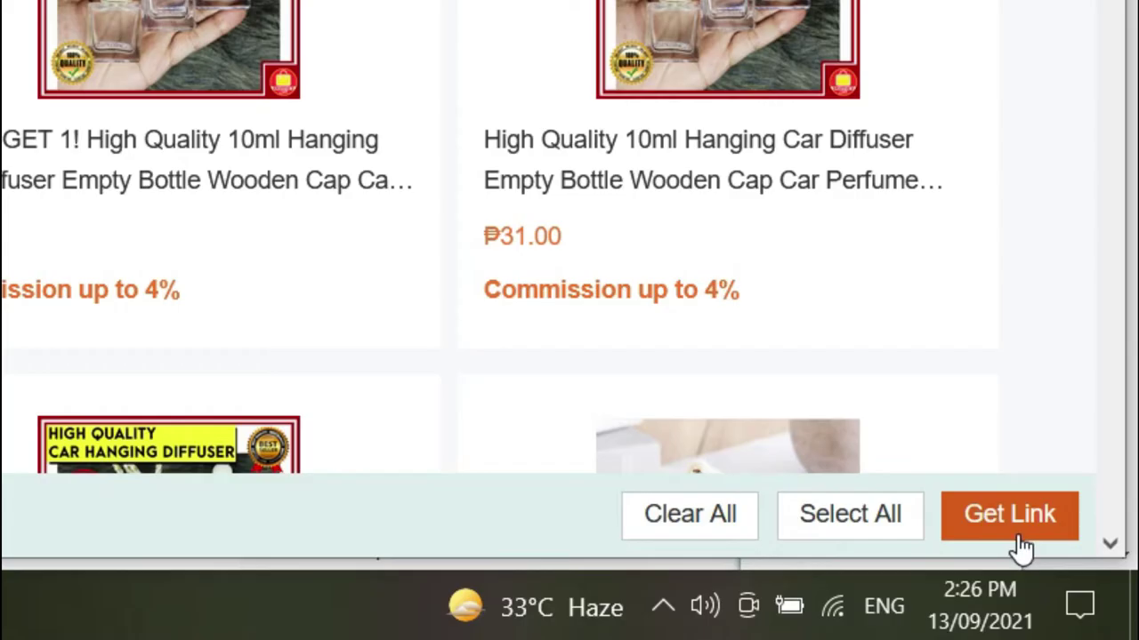
{"action": "left_click", "coordinate": [1032, 511]}
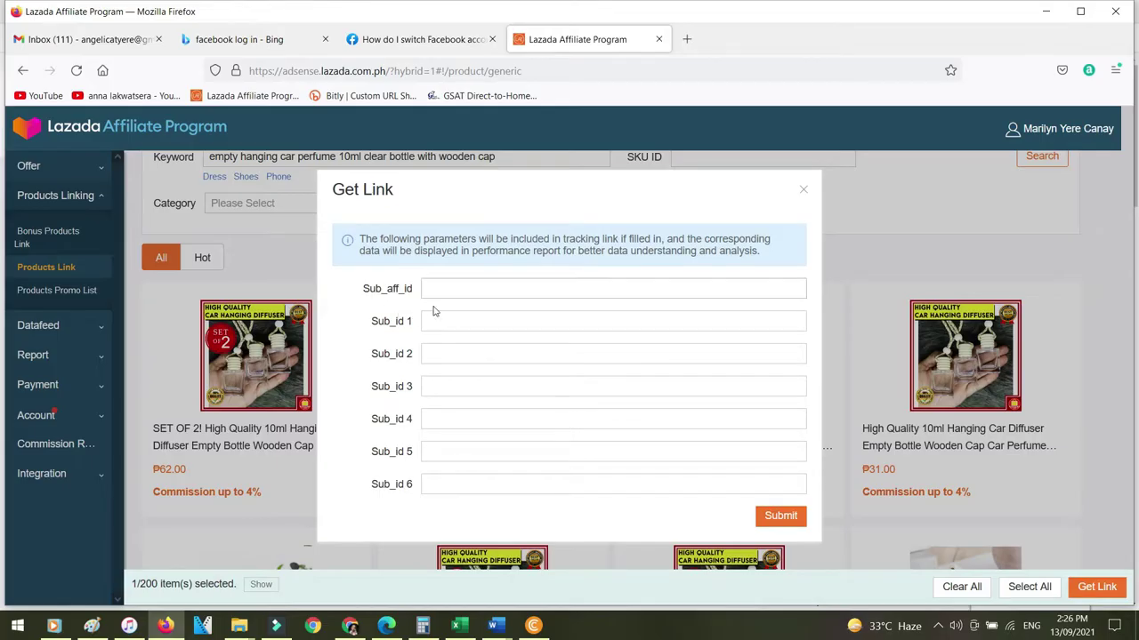
Set Sub_aff_id to "fbnewsfeed" and Sub_id 1 to "carperfumebottle" for the tracking link
{"action": "left_click", "coordinate": [445, 288]}
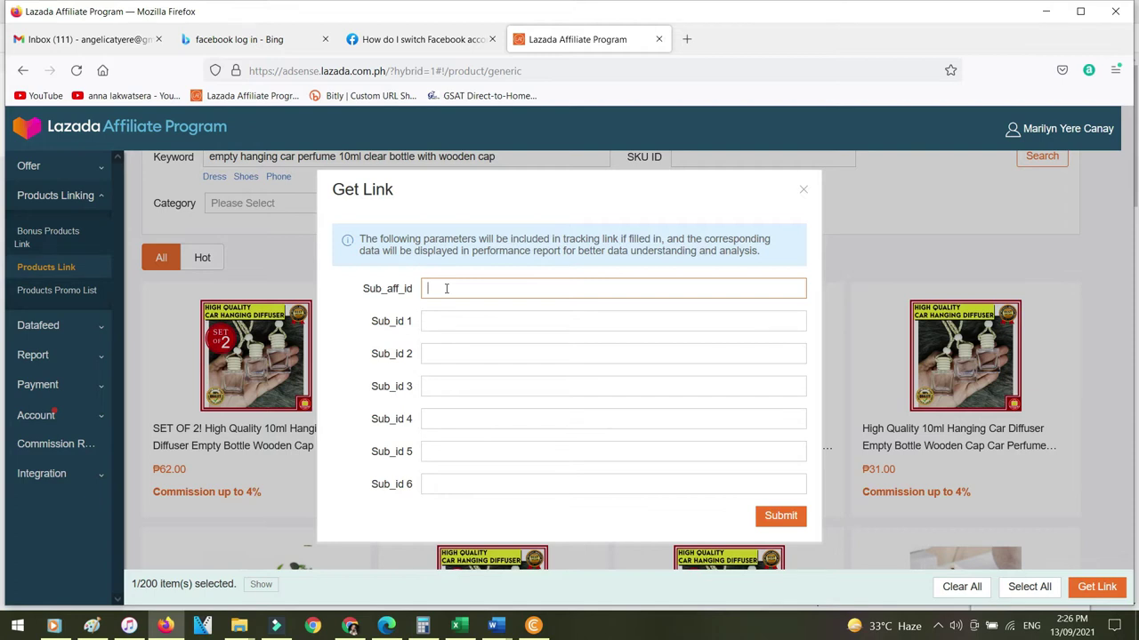
{"action": "type", "text": "f"}
{"action": "type", "text": "bn"}
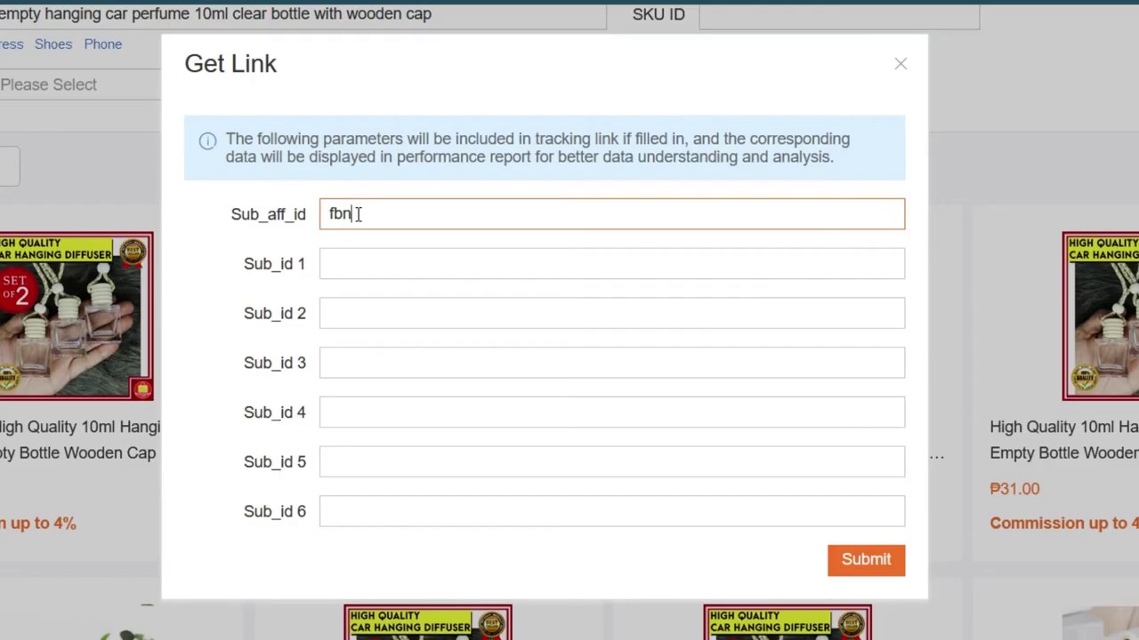
{"action": "type", "text": "ewsfeed"}
{"action": "left_click", "coordinate": [393, 265]}
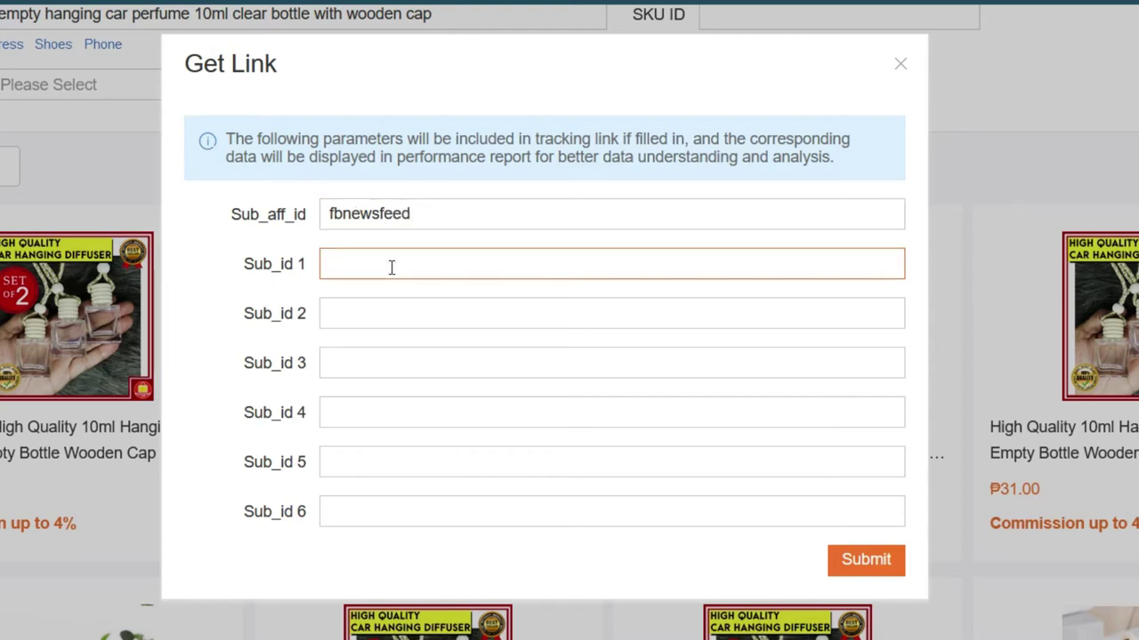
{"action": "type", "text": "carperfumebottle"}
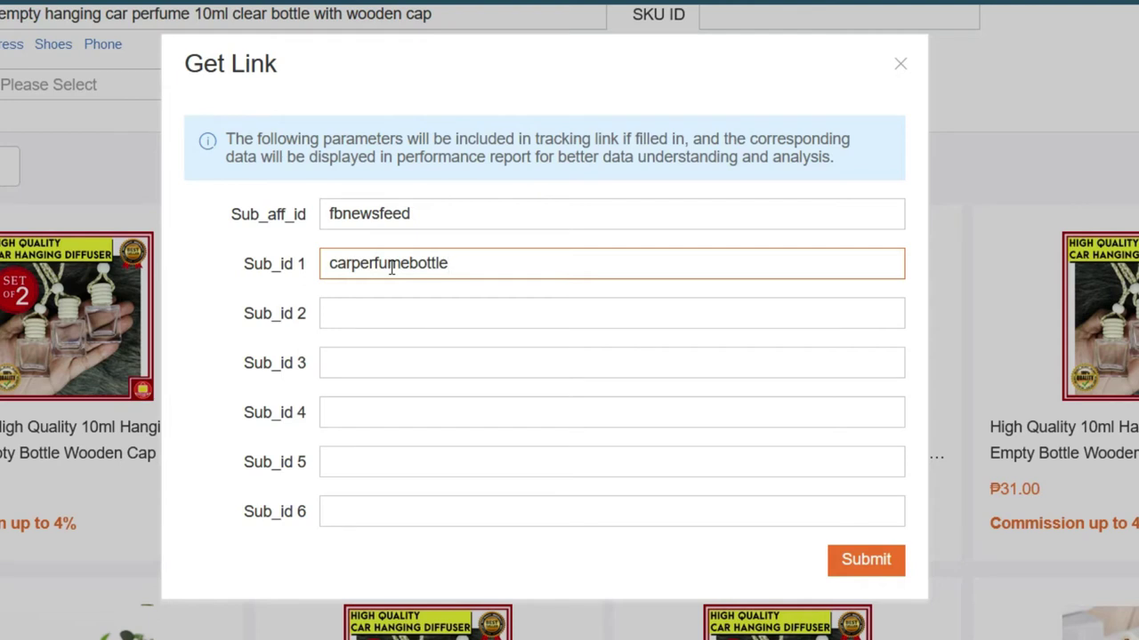
{"action": "left_click", "coordinate": [467, 211]}
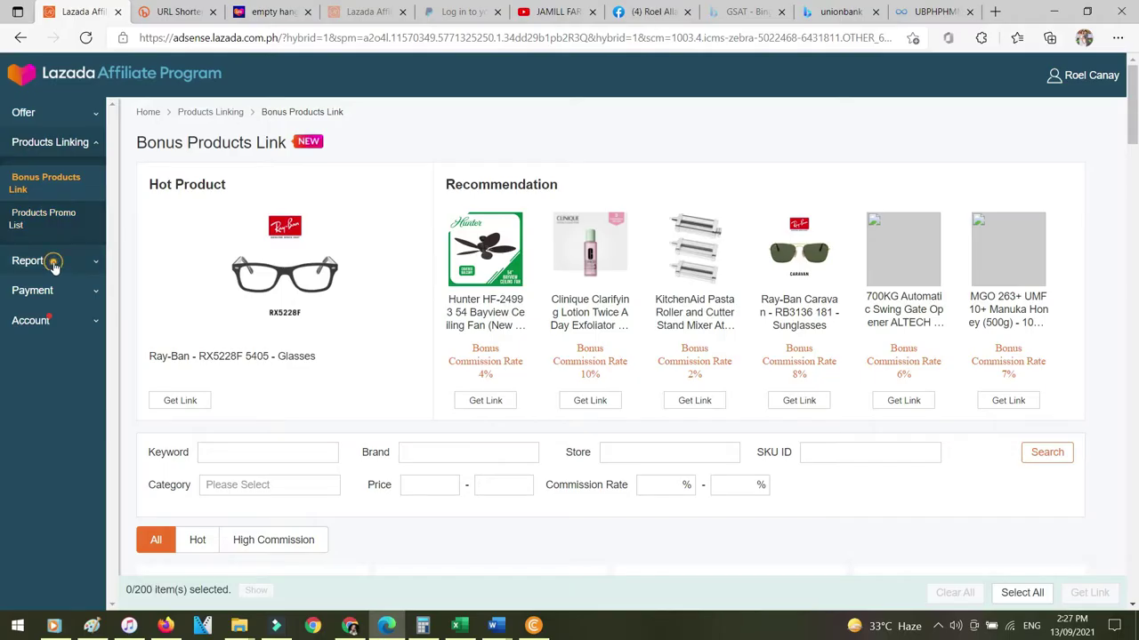
View the estimated Conversion Report of the affiliate account in Edge and return to the Get Link form in Firefox
{"action": "left_click", "coordinate": [36, 260]}
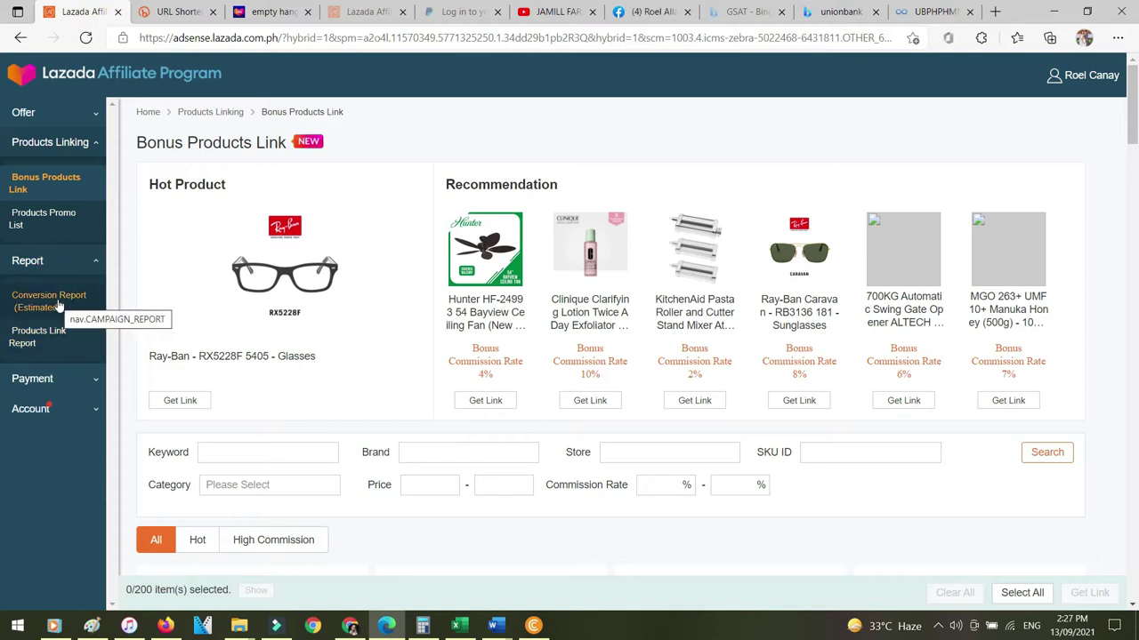
{"action": "left_click", "coordinate": [61, 305]}
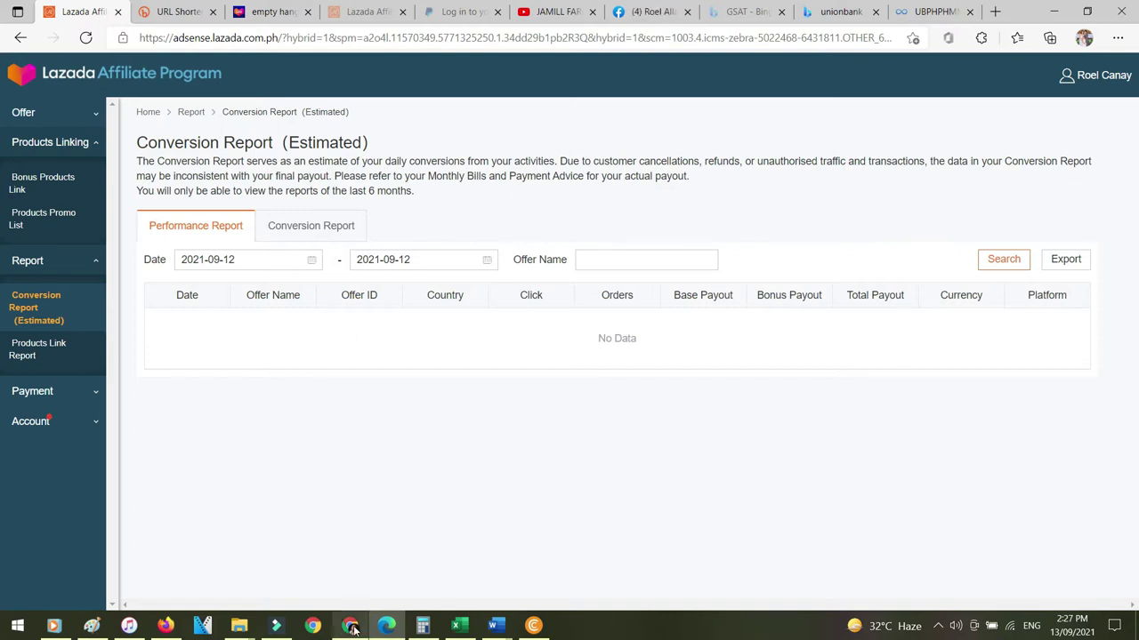
{"action": "mouse_move", "coordinate": [353, 628]}
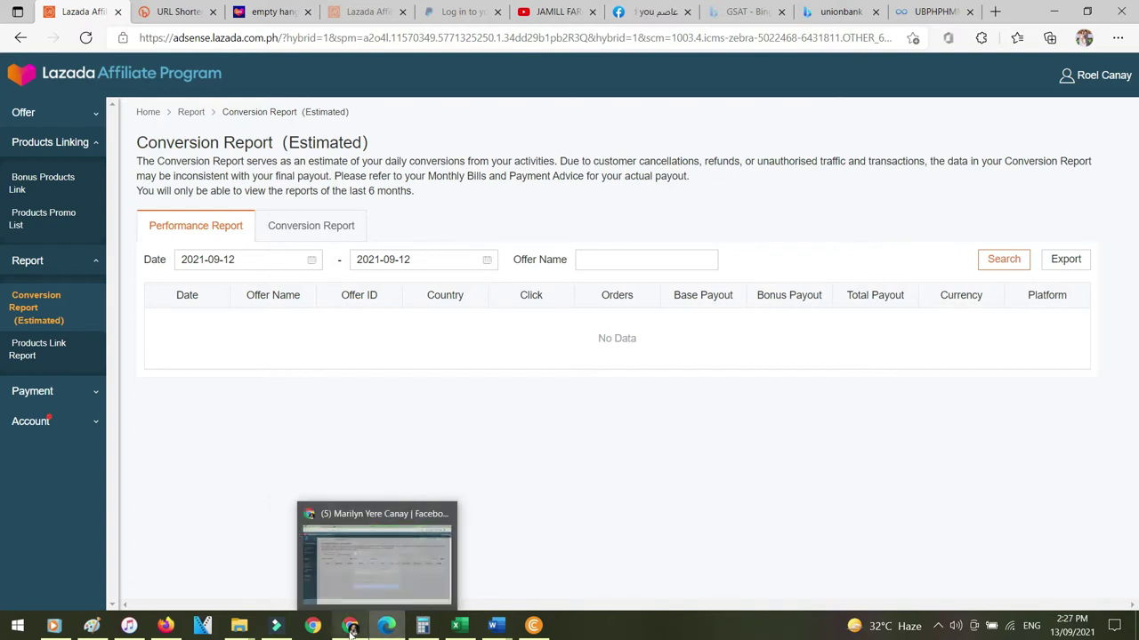
{"action": "left_click", "coordinate": [353, 628]}
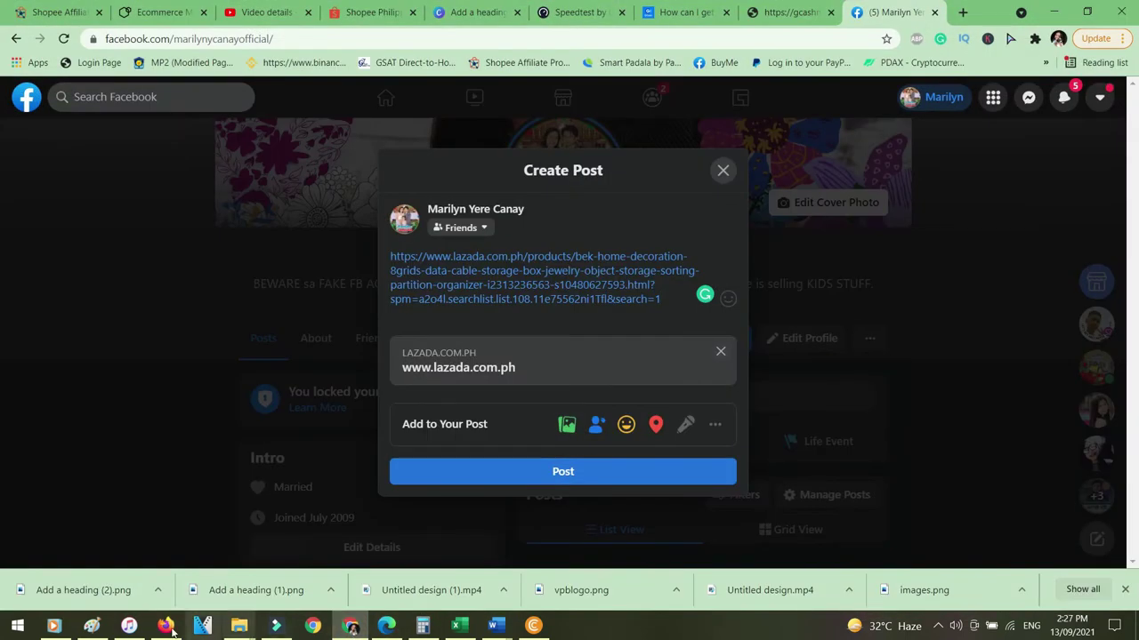
{"action": "left_click", "coordinate": [166, 626]}
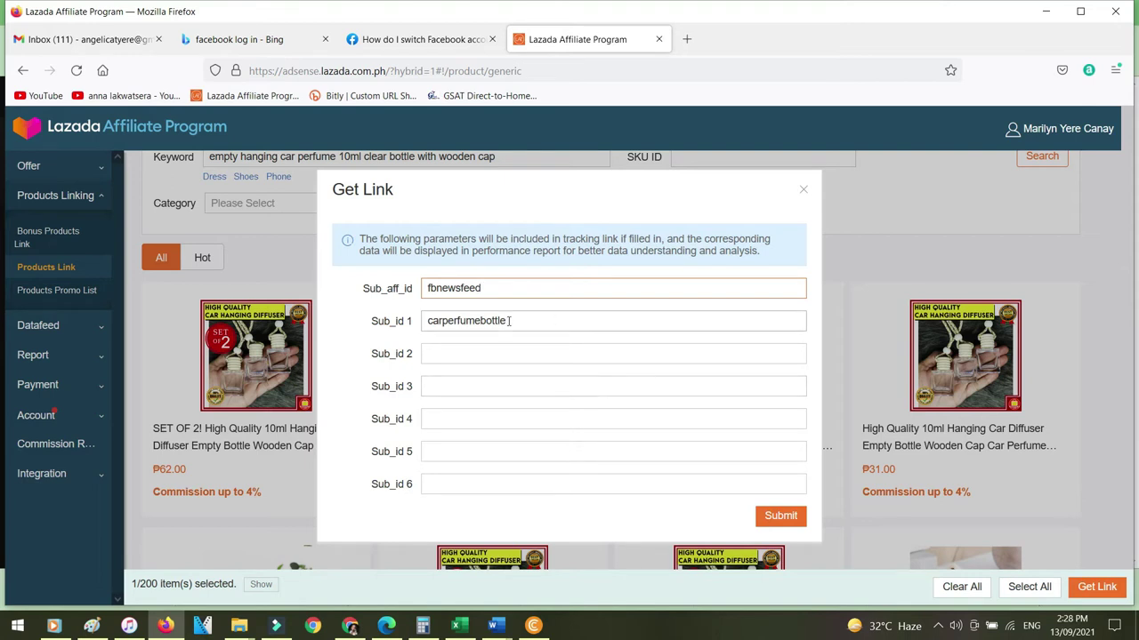
{"action": "left_click_drag", "start_coordinate": [531, 321], "coordinate": [431, 327]}
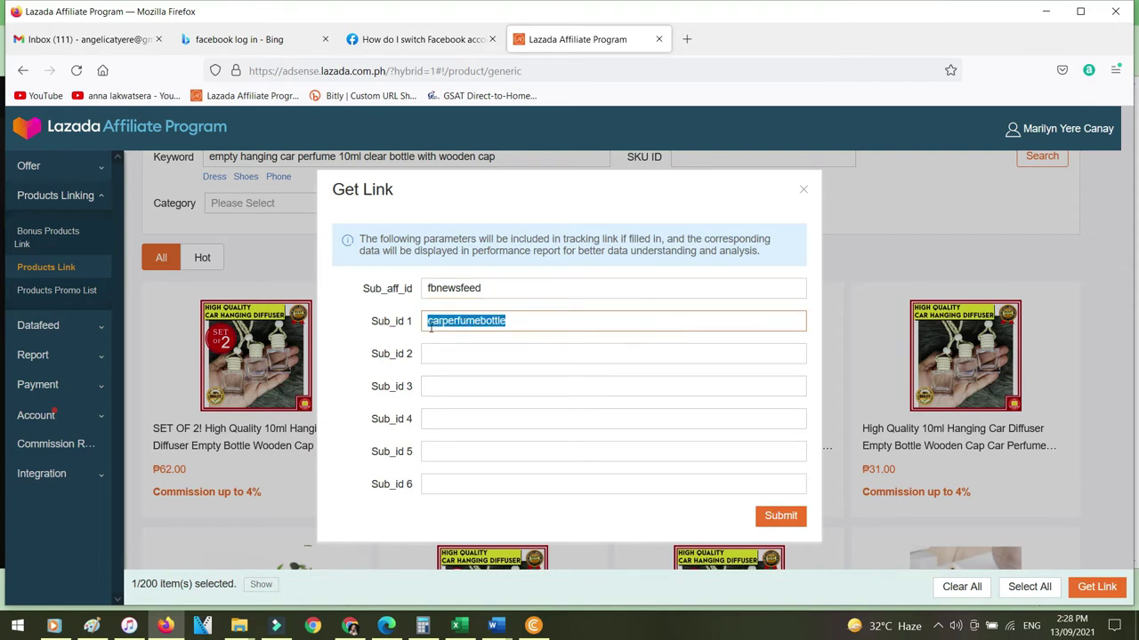
{"action": "left_click", "coordinate": [529, 326]}
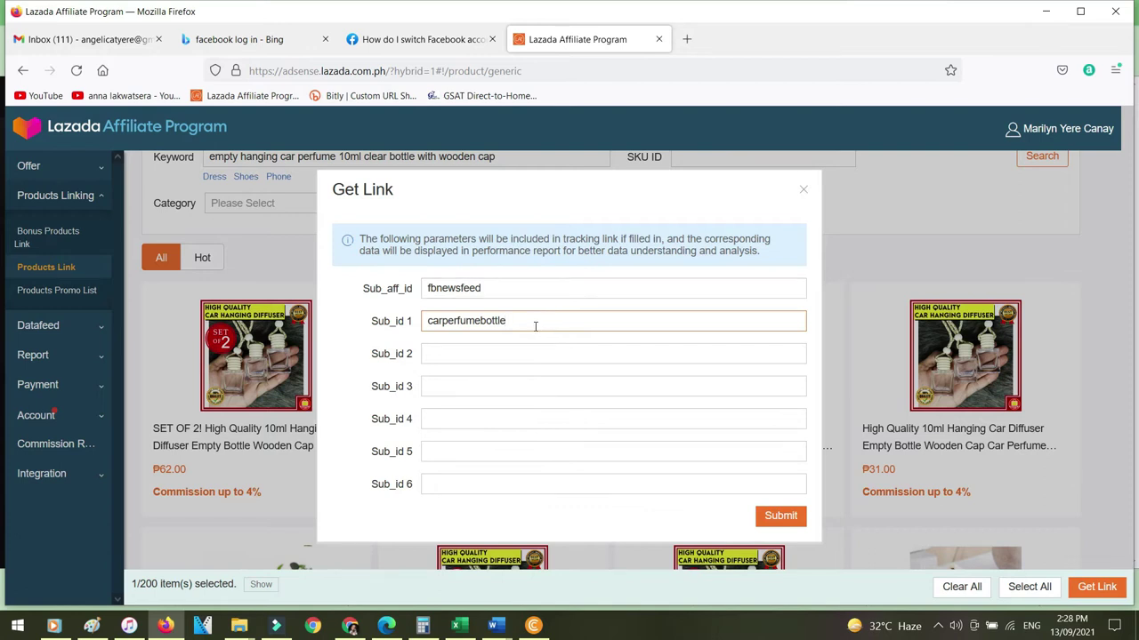
{"action": "left_click_drag", "start_coordinate": [528, 324], "coordinate": [431, 338]}
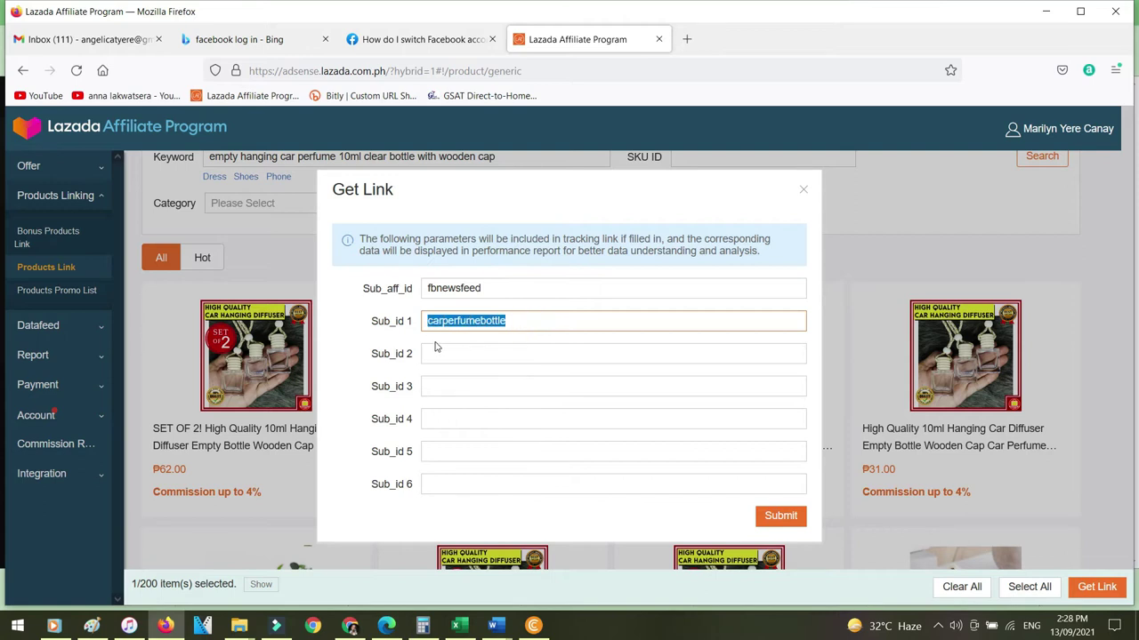
{"action": "left_click", "coordinate": [527, 324]}
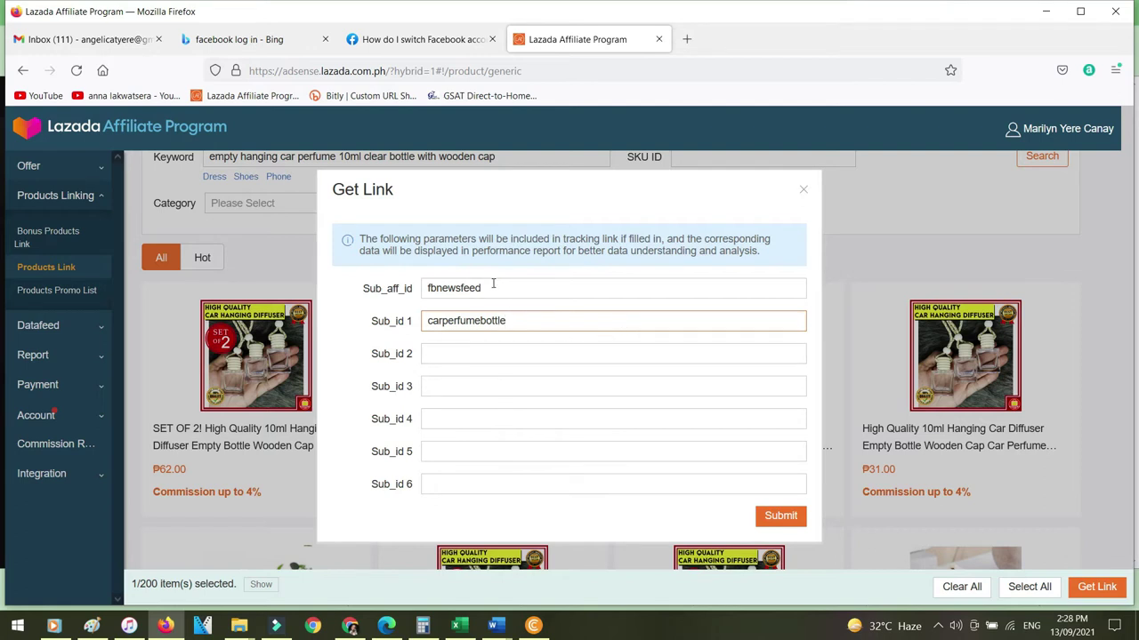
{"action": "double_click", "coordinate": [432, 324]}
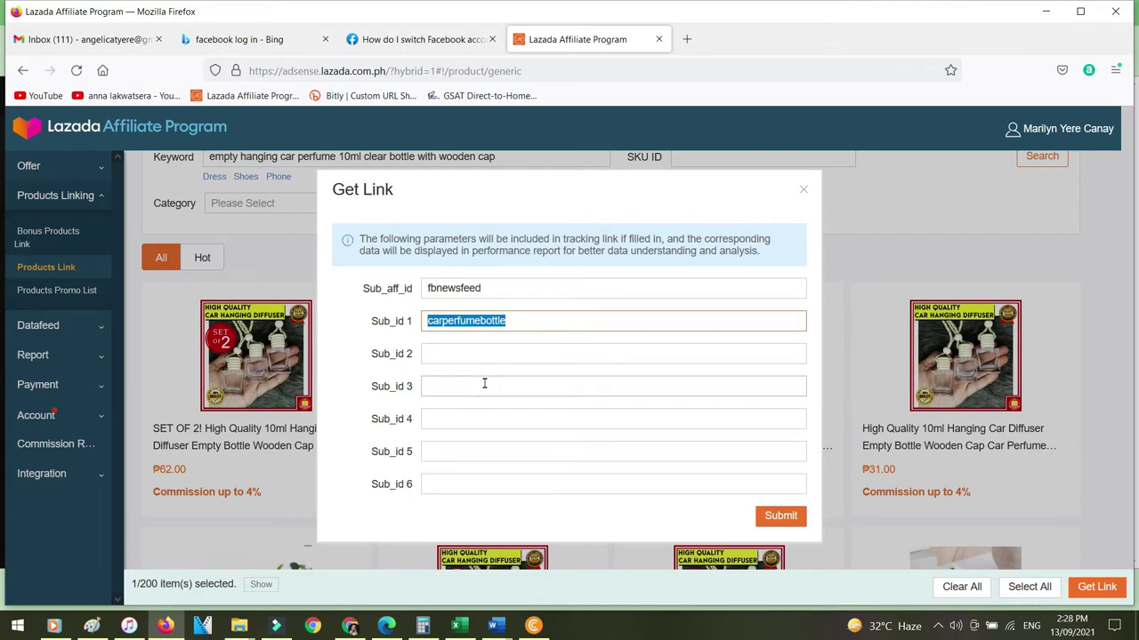
{"action": "left_click", "coordinate": [468, 354]}
{"action": "left_click", "coordinate": [457, 414]}
{"action": "left_click", "coordinate": [460, 451]}
{"action": "left_click", "coordinate": [457, 483]}
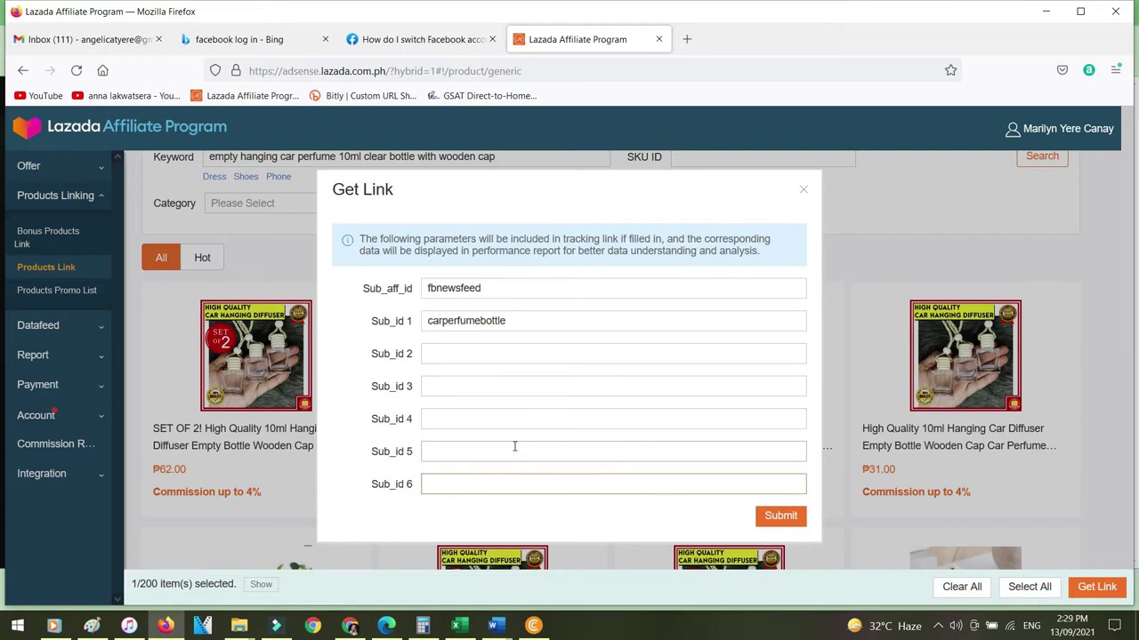
{"action": "left_click", "coordinate": [526, 418]}
{"action": "left_click", "coordinate": [509, 384]}
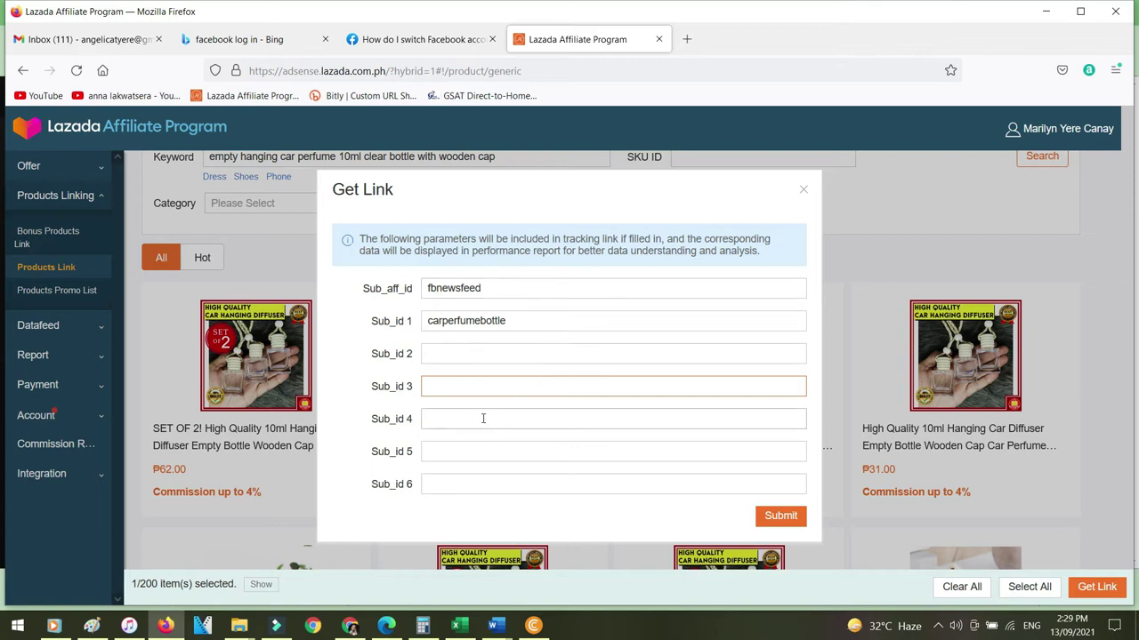
{"action": "left_click", "coordinate": [473, 356]}
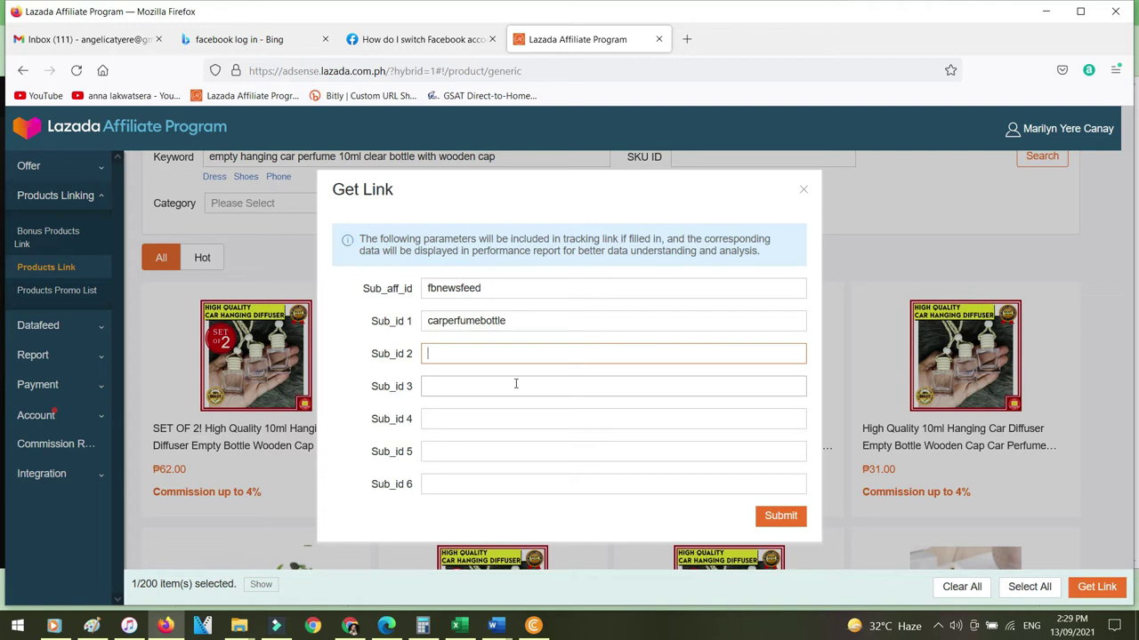
{"action": "left_click", "coordinate": [515, 420]}
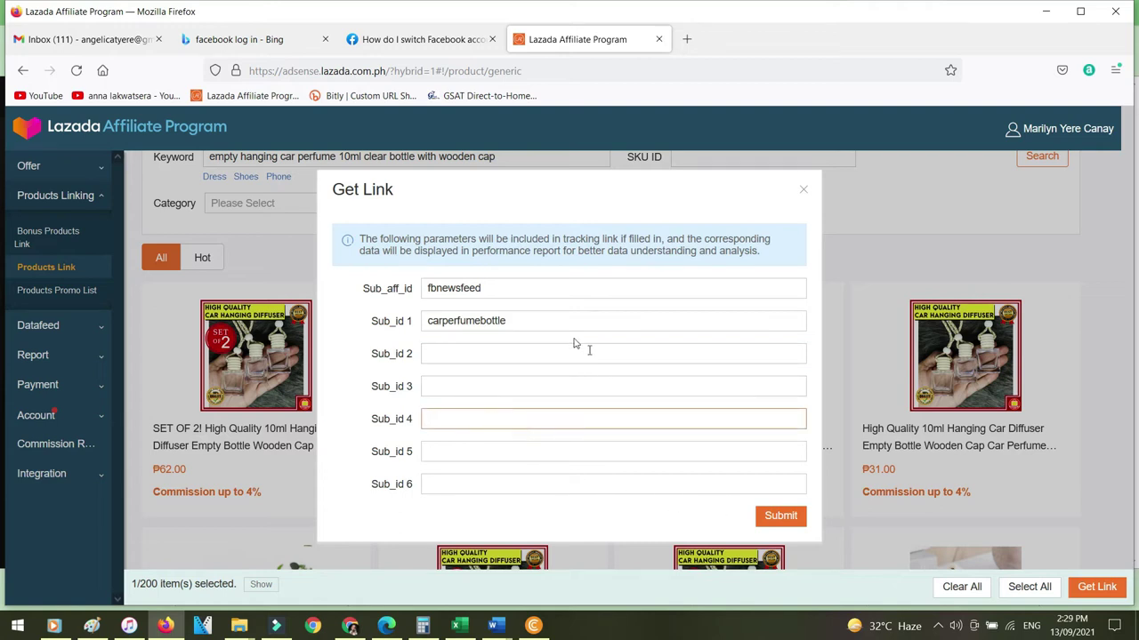
{"action": "left_click", "coordinate": [525, 292]}
{"action": "left_click", "coordinate": [524, 321]}
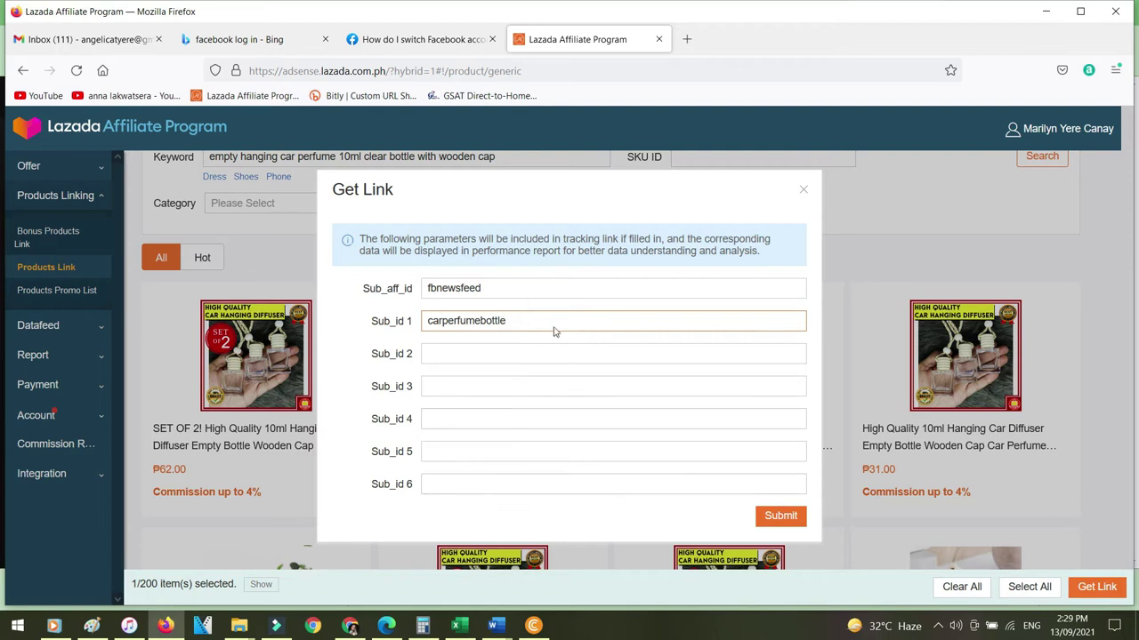
Generate the item's tracking link with the entered sub IDs and copy it
{"action": "left_click", "coordinate": [777, 518]}
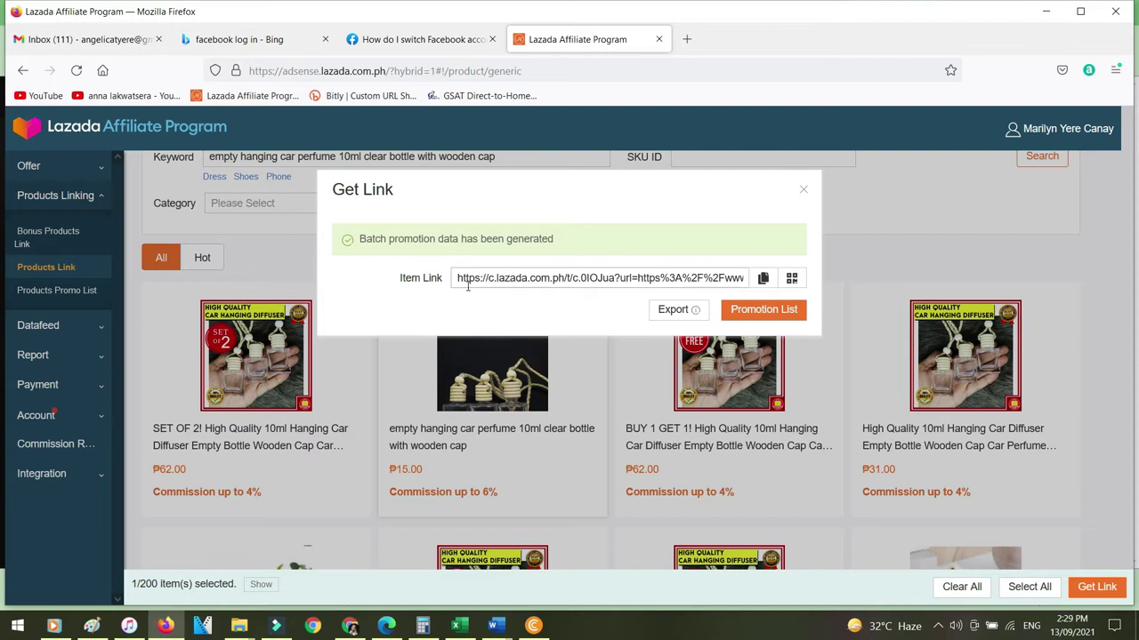
{"action": "left_click", "coordinate": [721, 278]}
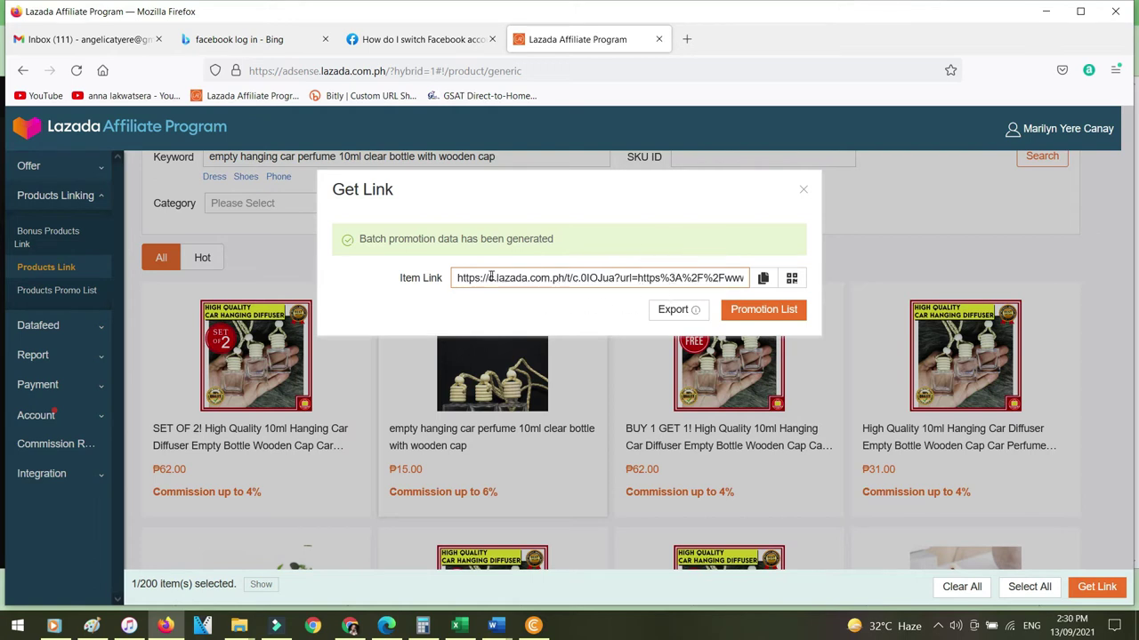
{"action": "left_click_drag", "start_coordinate": [500, 281], "coordinate": [568, 279]}
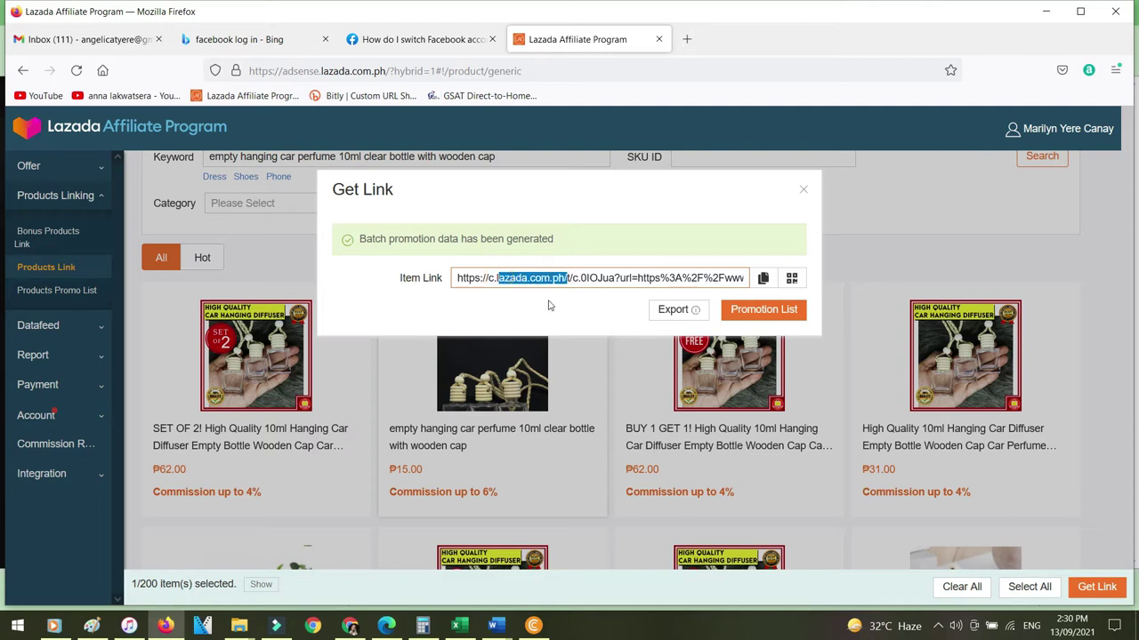
{"action": "left_click", "coordinate": [546, 303]}
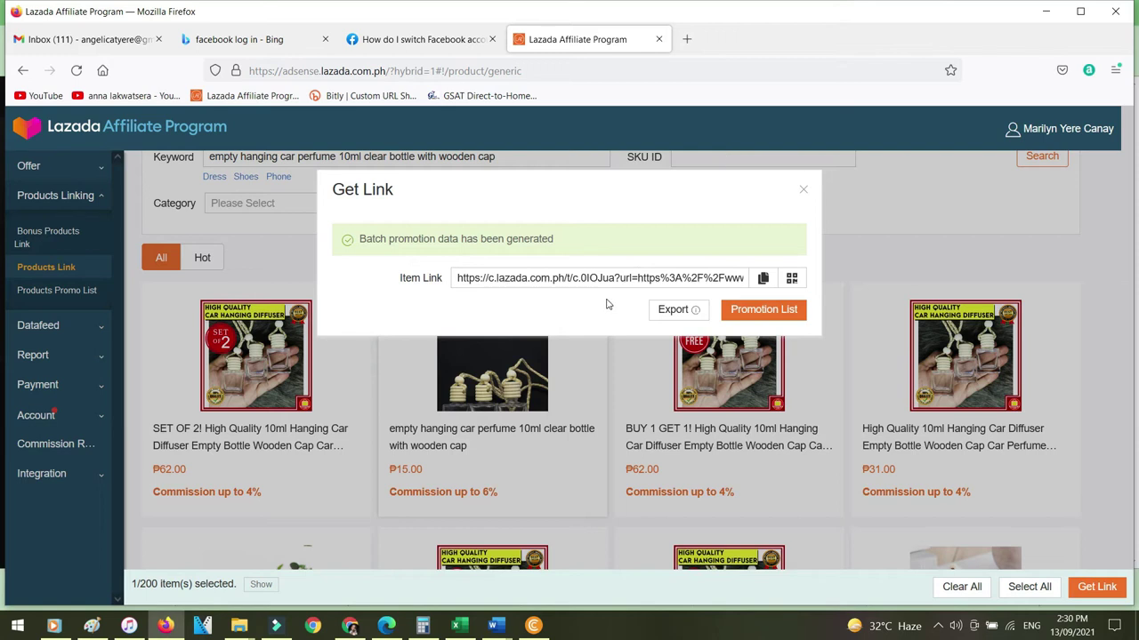
{"action": "left_click", "coordinate": [762, 280]}
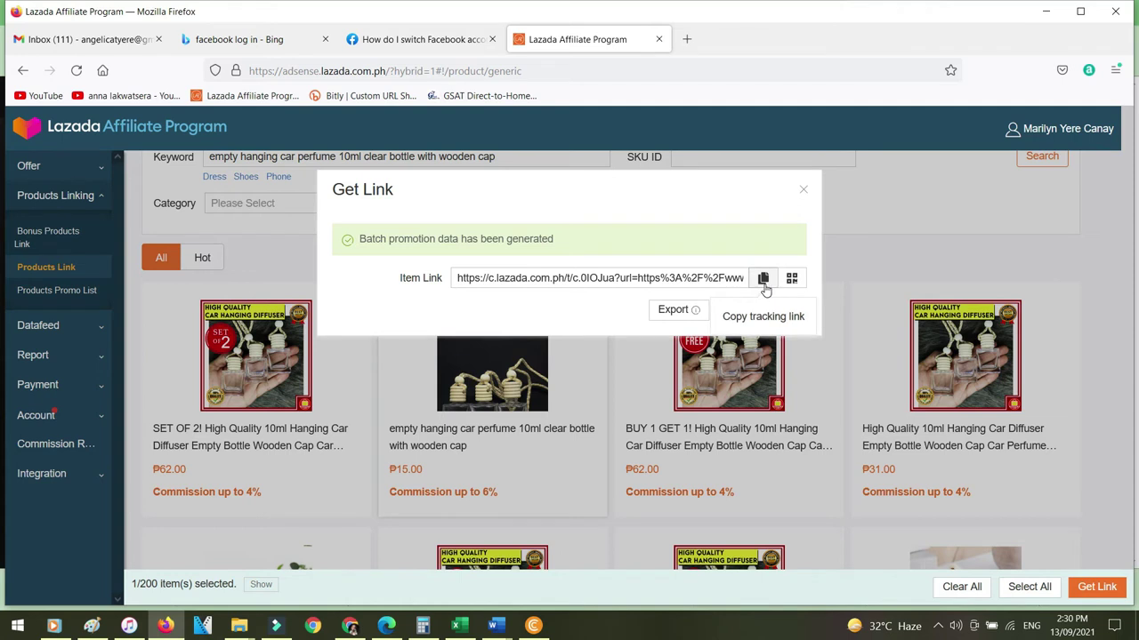
Open the Bitly URL shortener in a new browser tab and return to the Lazada Affiliate Program page
{"action": "left_click", "coordinate": [687, 39]}
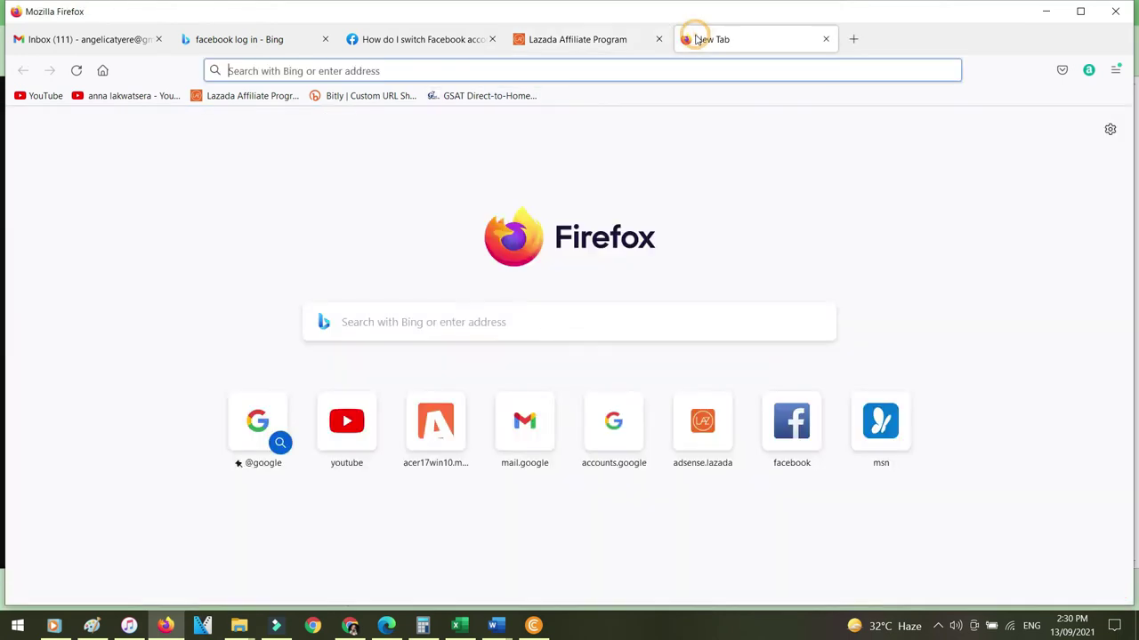
{"action": "left_click", "coordinate": [363, 99]}
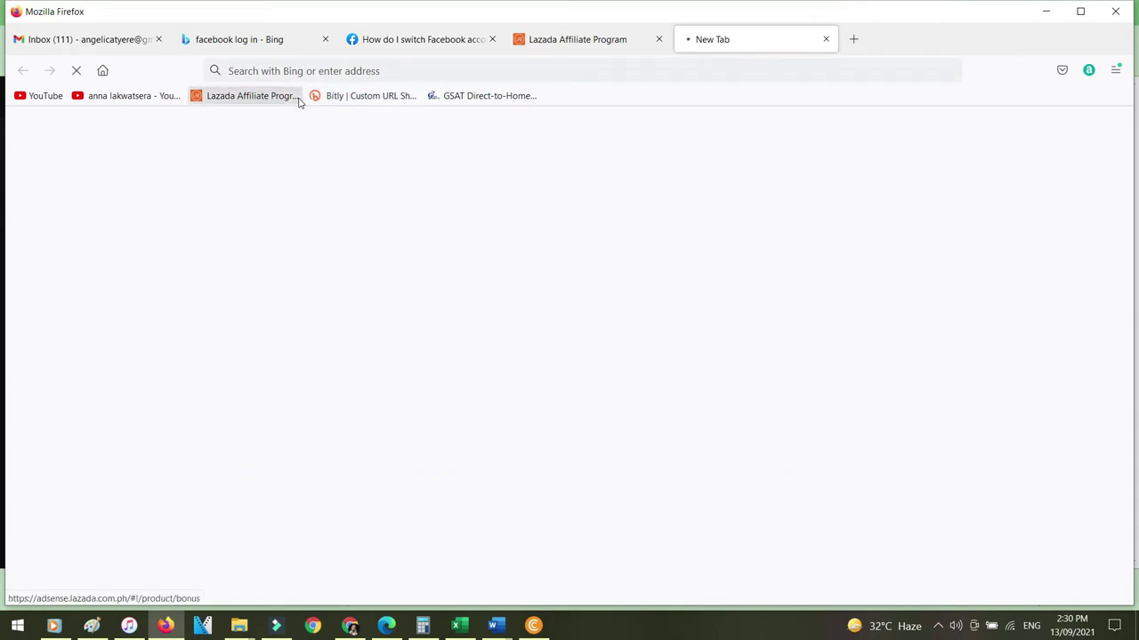
{"action": "left_click", "coordinate": [558, 39]}
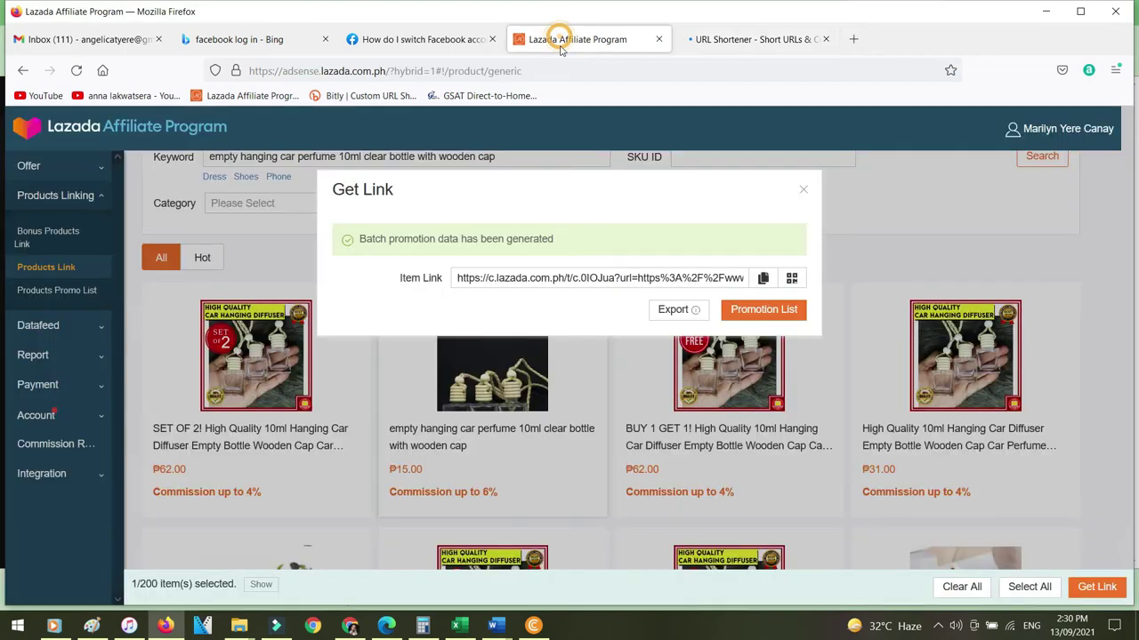
Switch to the Facebook post draft in Chrome and examine the long Lazada product URL in it
{"action": "left_click", "coordinate": [386, 626]}
{"action": "left_click", "coordinate": [349, 626]}
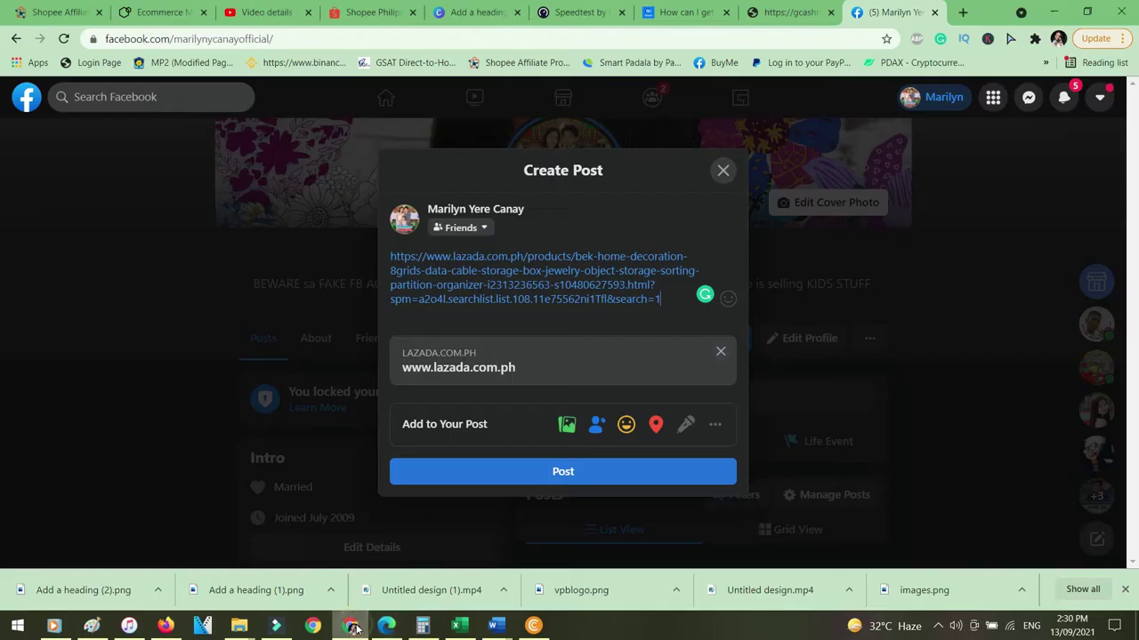
{"action": "left_click_drag", "start_coordinate": [660, 300], "coordinate": [620, 307]}
{"action": "left_click", "coordinate": [666, 306]}
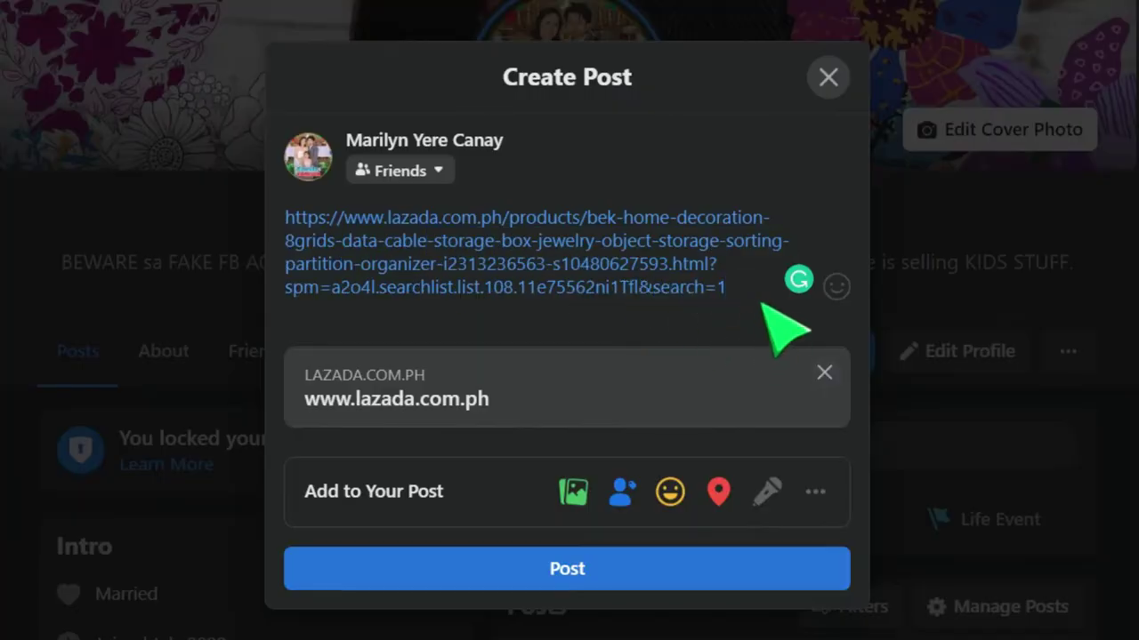
Replace the long product URL in the Facebook post draft with the copied tracking link and highlight its sub ID portion
{"action": "left_click", "coordinate": [280, 201]}
{"action": "left_click_drag", "start_coordinate": [746, 280], "coordinate": [300, 216]}
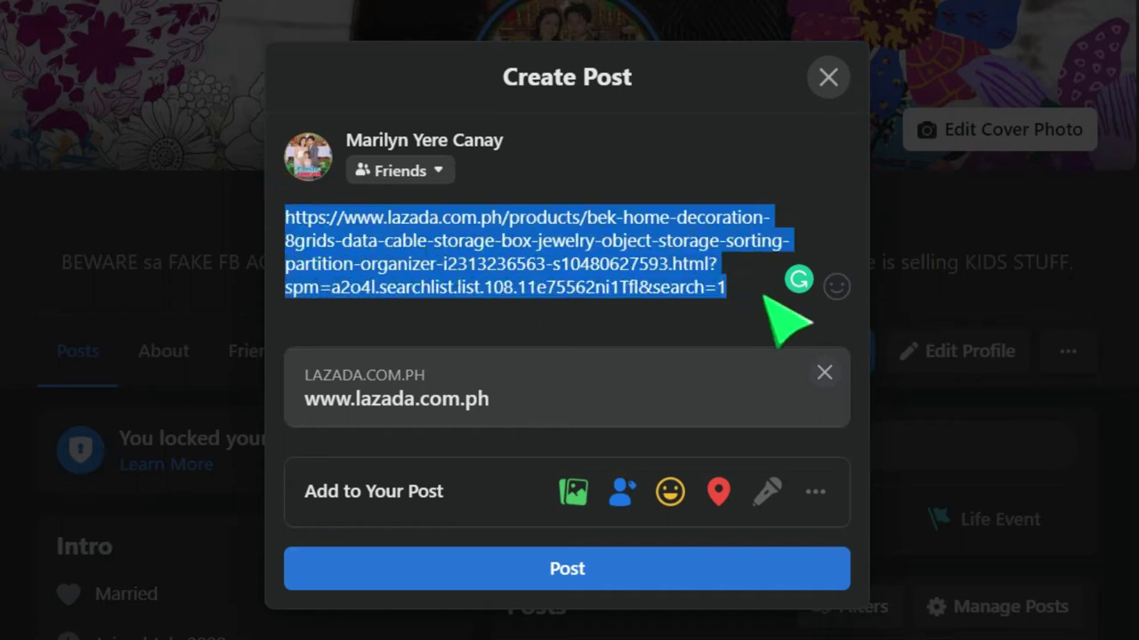
{"action": "key", "text": "BackSpace"}
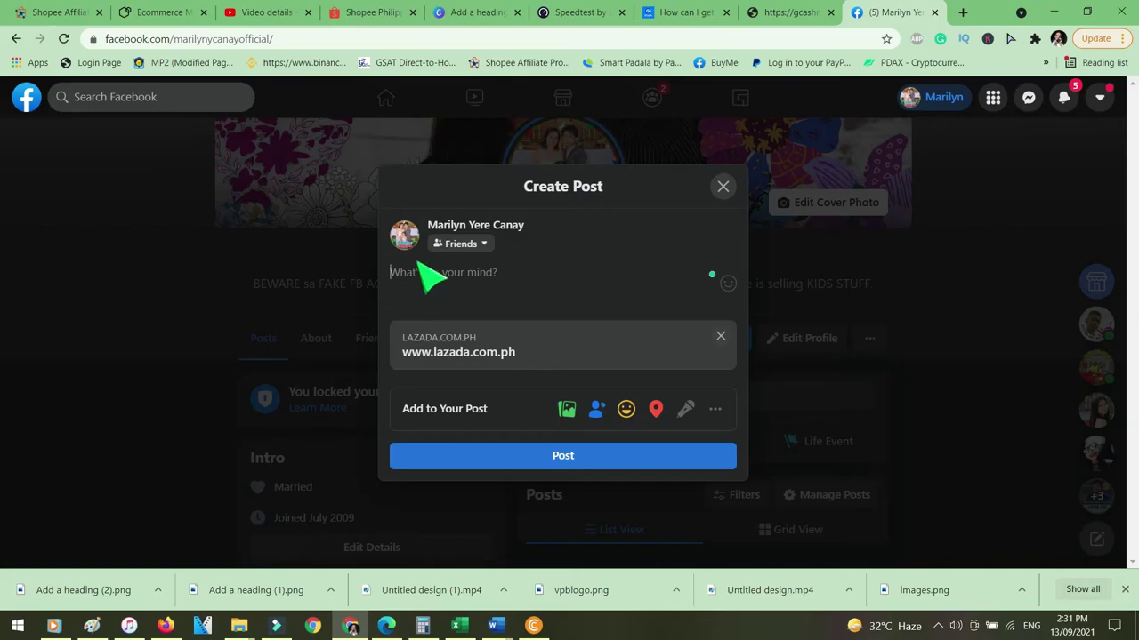
{"action": "key", "text": "ctrl+v"}
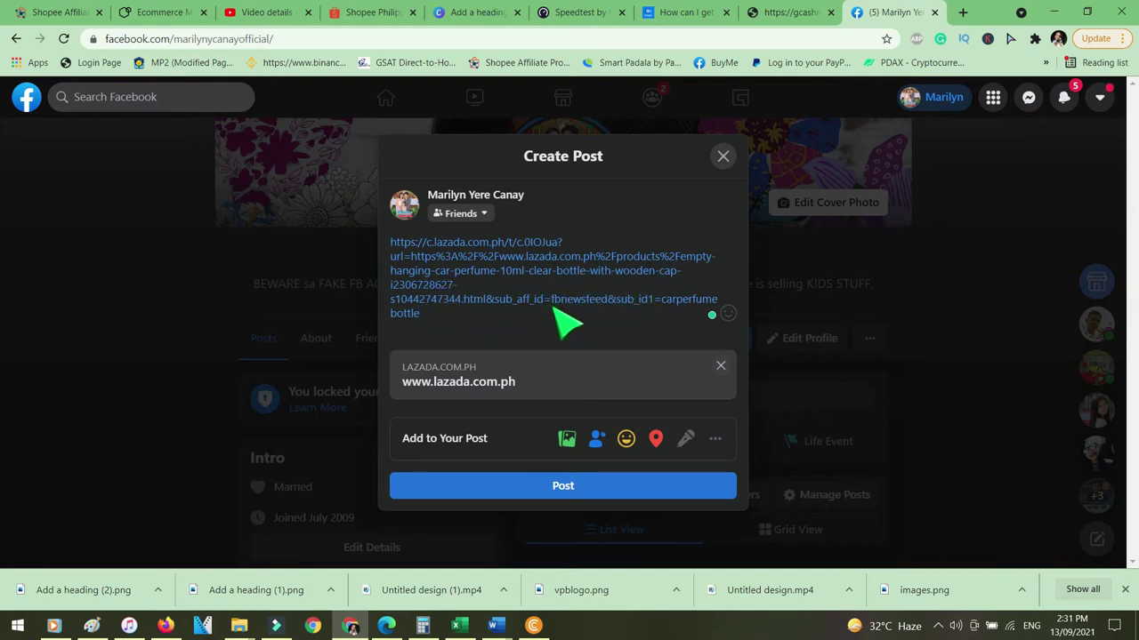
{"action": "left_click_drag", "start_coordinate": [552, 302], "coordinate": [608, 311]}
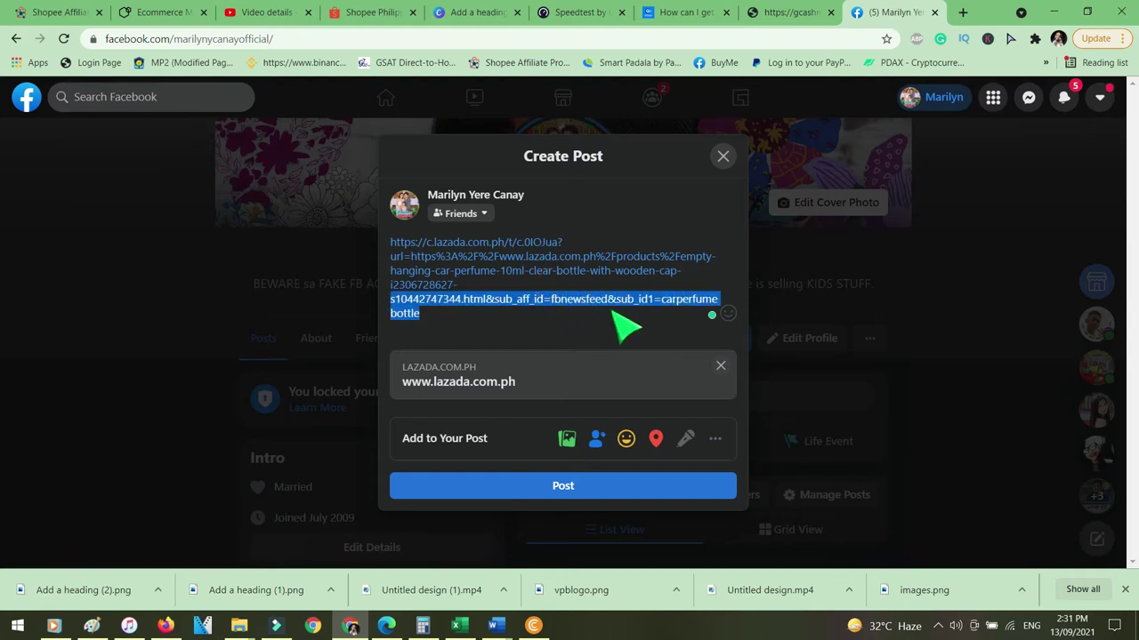
{"action": "left_click", "coordinate": [669, 312]}
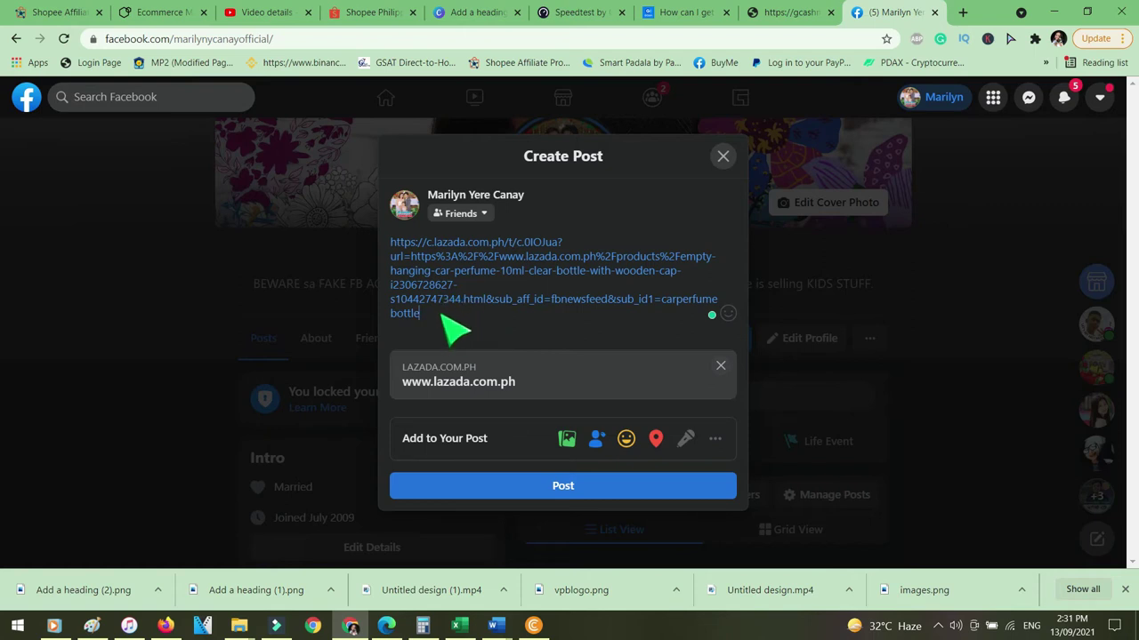
Switch to Firefox, load the Bitly website in the new tab and activate its link-shortening field
{"action": "key", "text": "alt+Tab"}
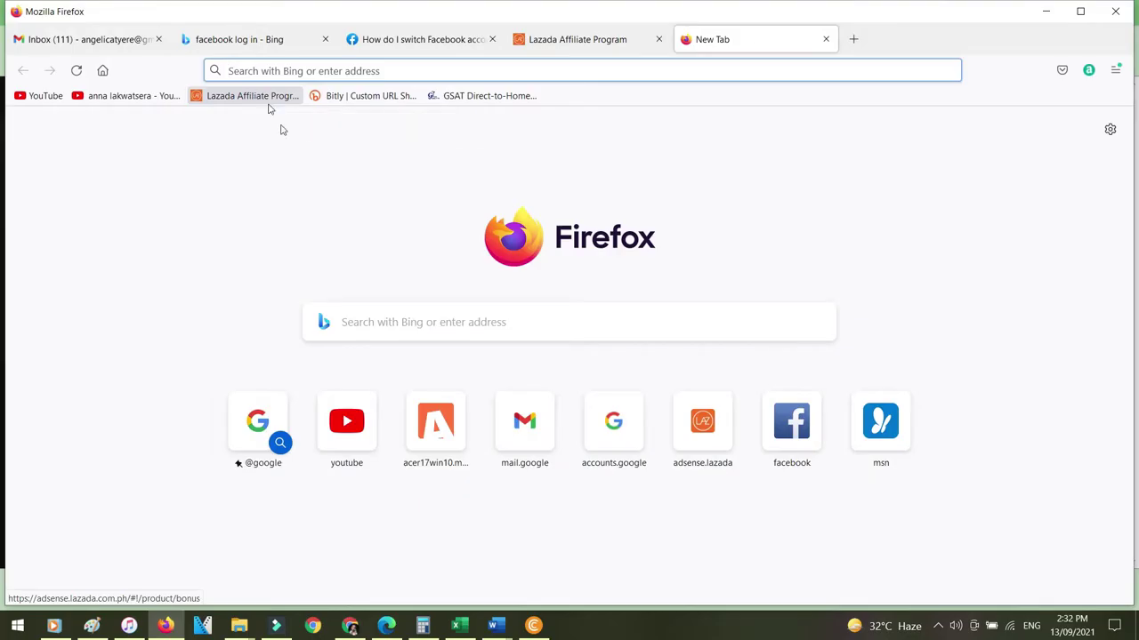
{"action": "left_click", "coordinate": [371, 97]}
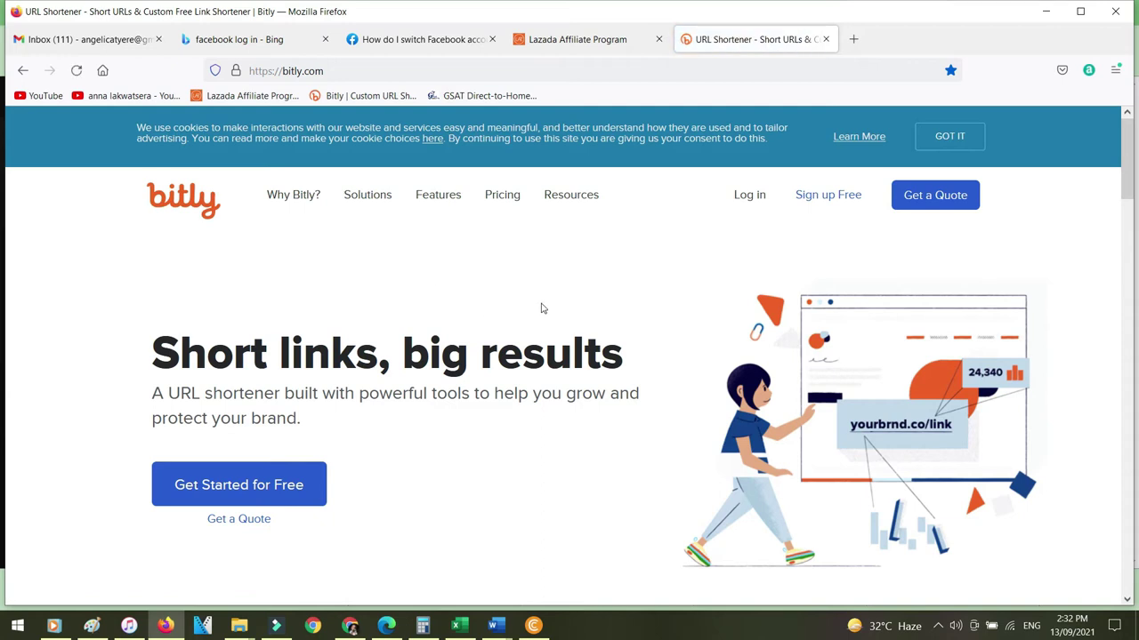
{"action": "scroll", "coordinate": [541, 308], "scroll_direction": "down", "scroll_amount": 4}
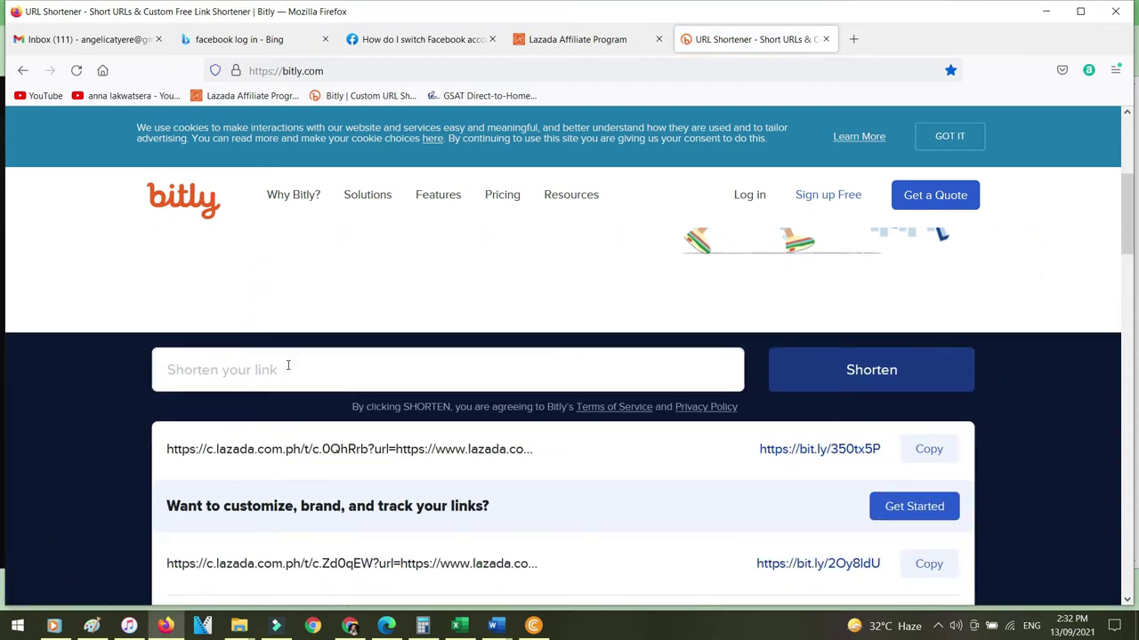
{"action": "left_click", "coordinate": [181, 370]}
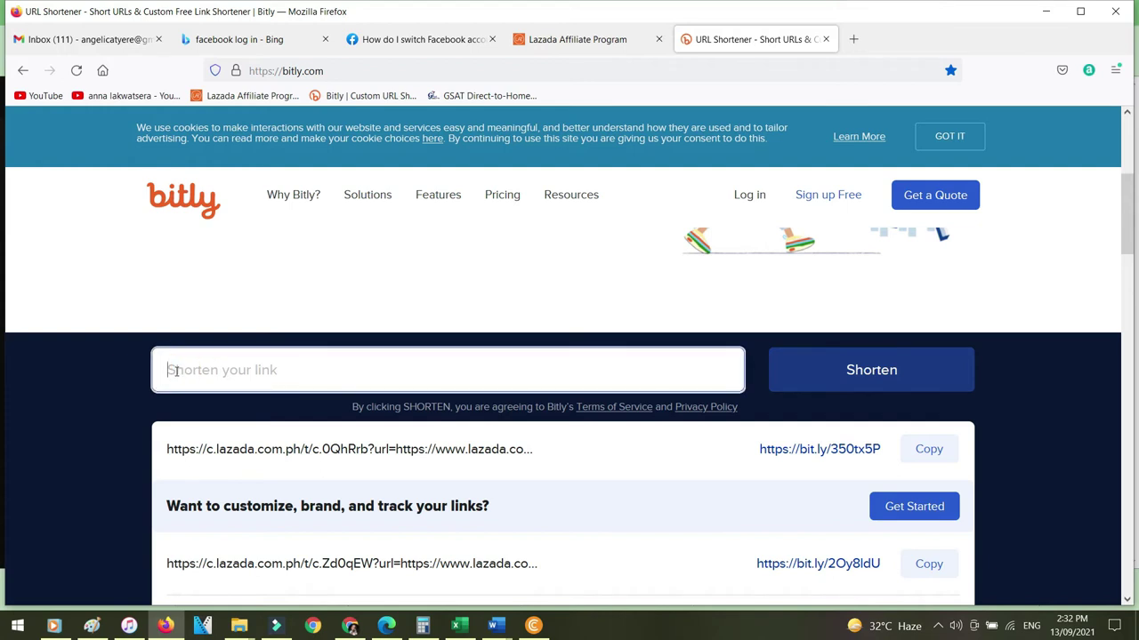
Return to the Lazada Affiliate Program page and copy the generated item tracking link again
{"action": "left_click", "coordinate": [553, 39]}
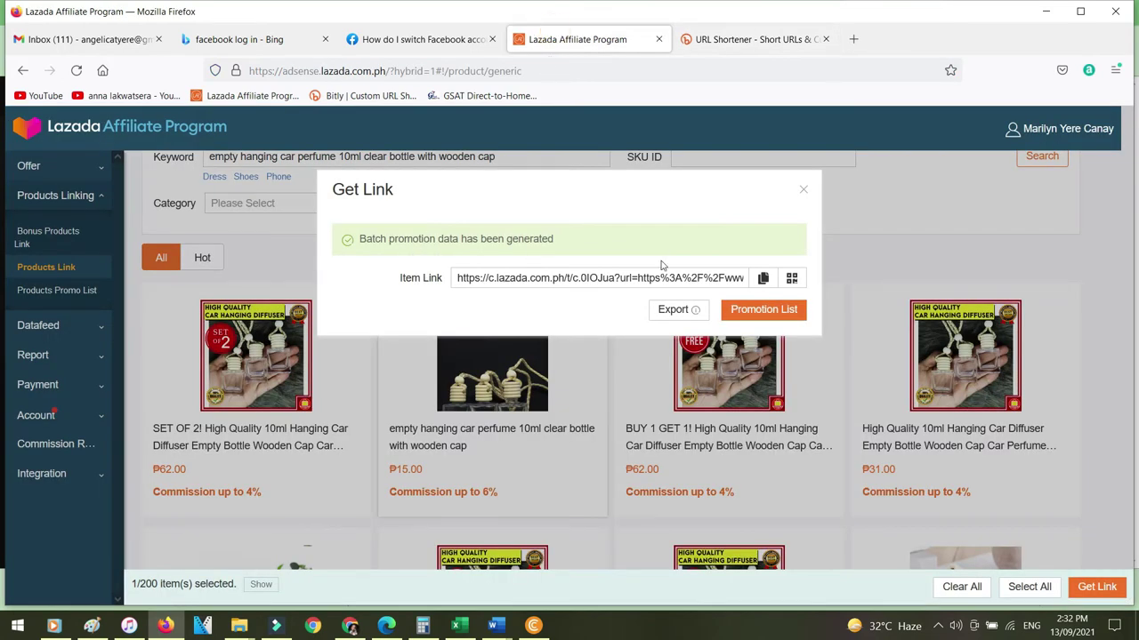
{"action": "left_click", "coordinate": [763, 279]}
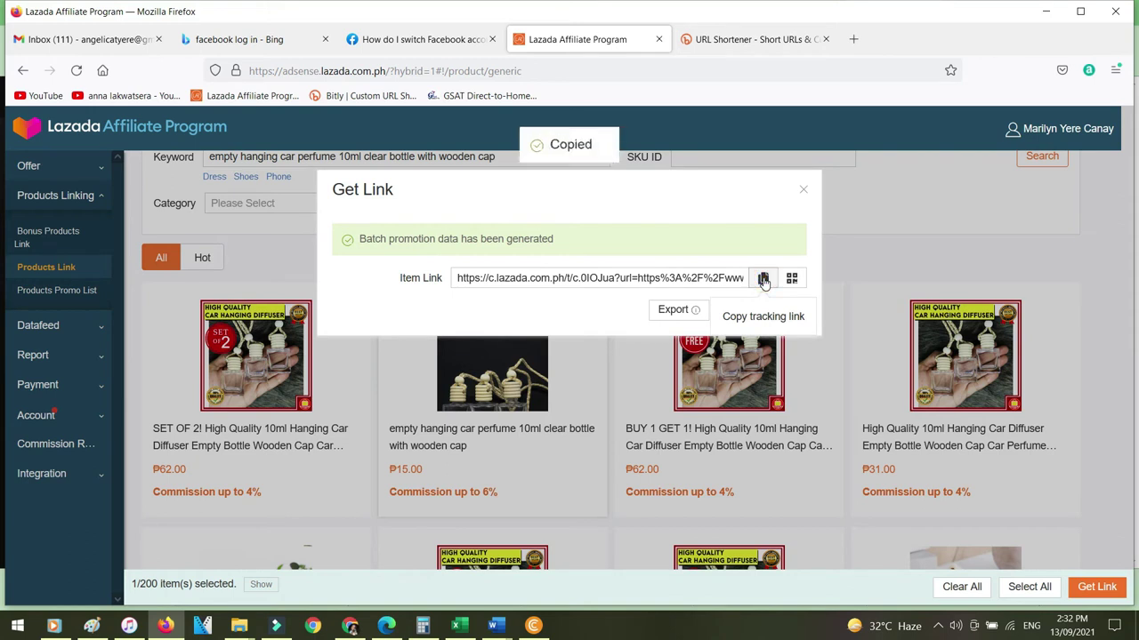